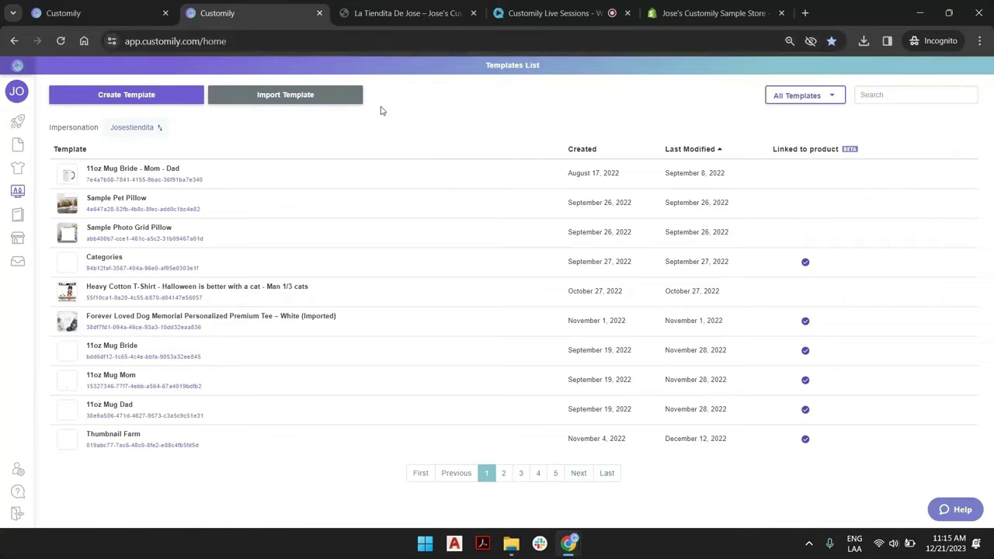
Step: Sort the templates by Last Modified, newest first, and expand the navigation sidebar
click(707, 146)
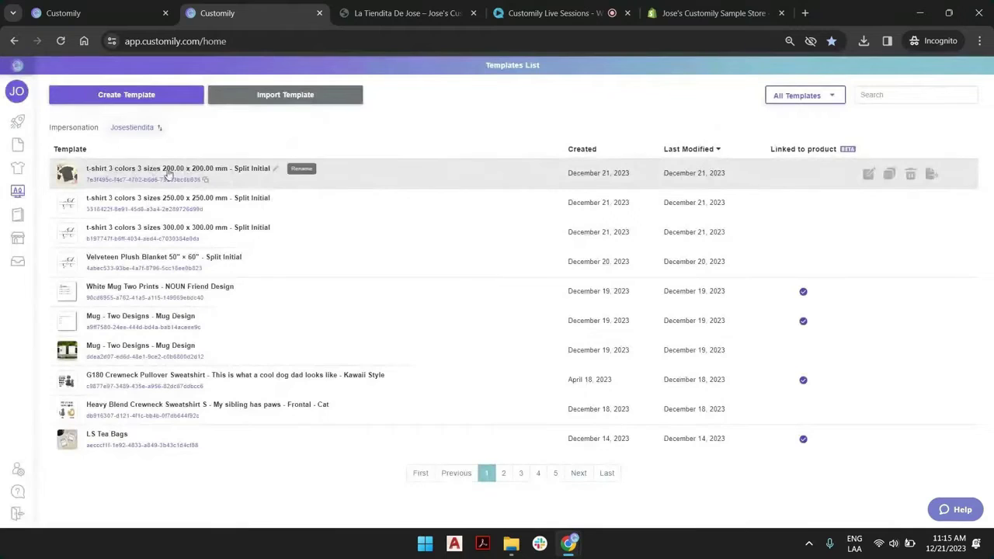
mouse_move(30, 140)
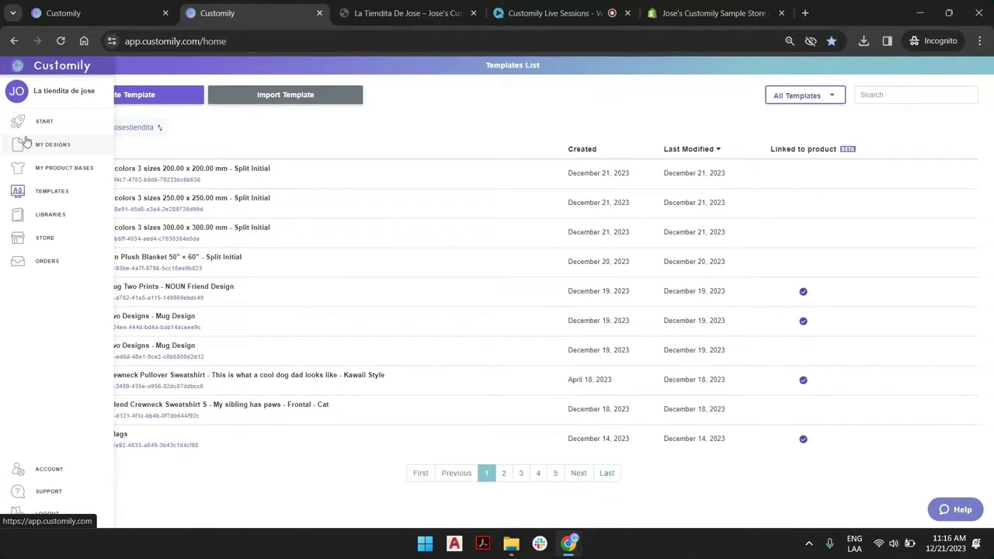
Step: Skip the permissions prompt and list the Store's Link Products filtered to Not linked to Customily
click(57, 240)
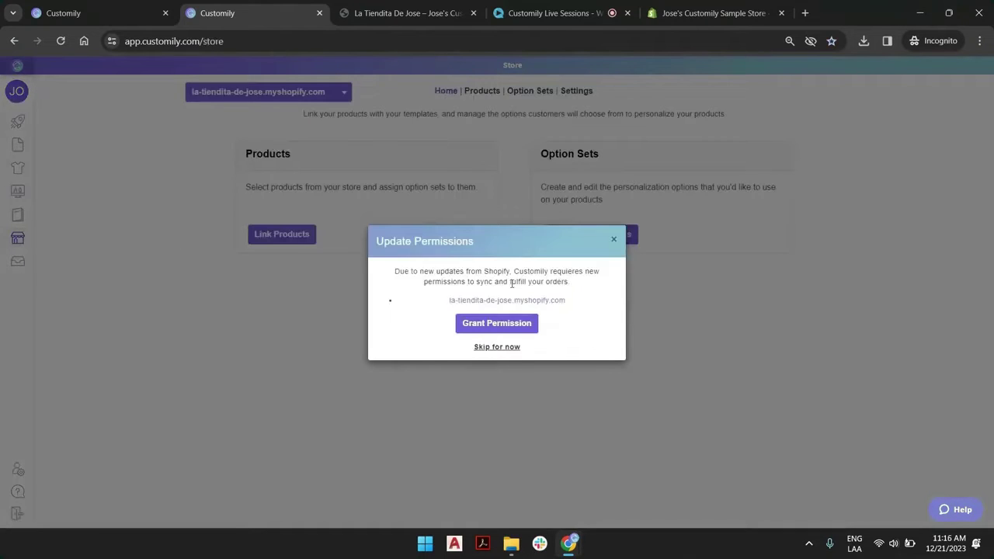
click(514, 350)
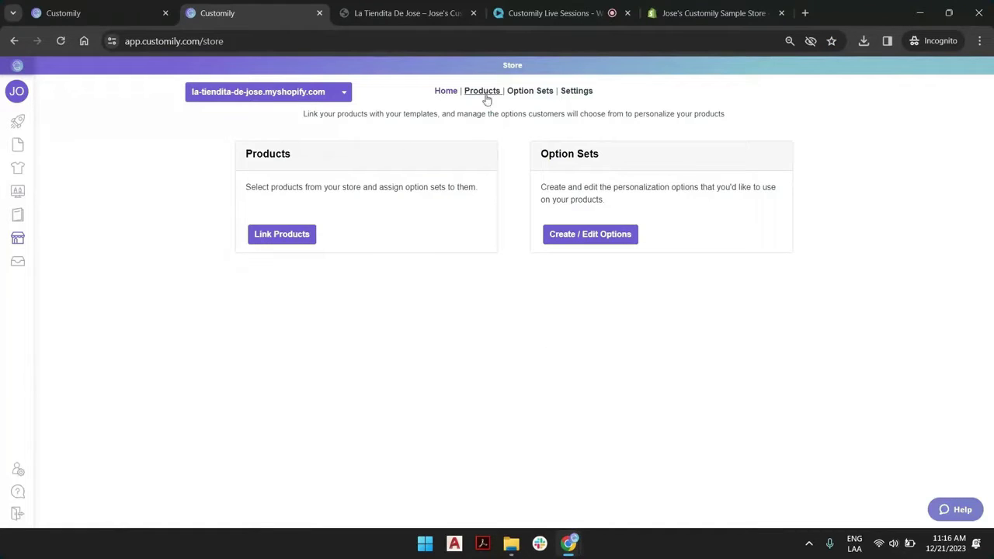
click(312, 237)
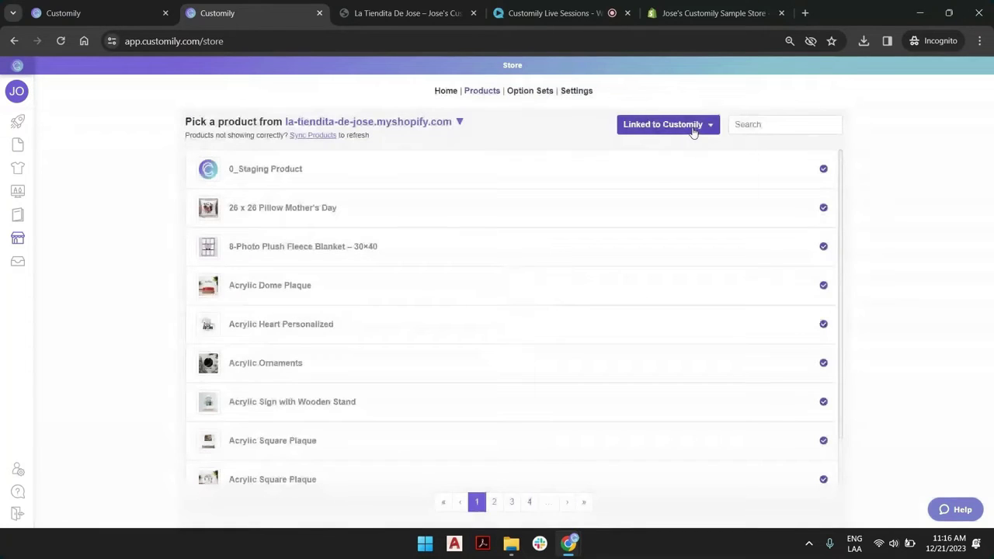
click(693, 128)
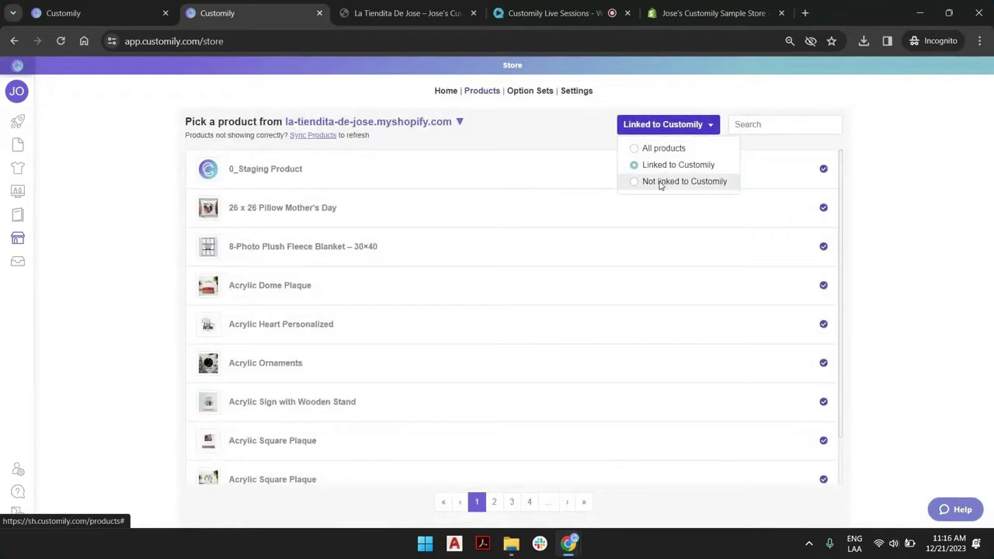
click(660, 183)
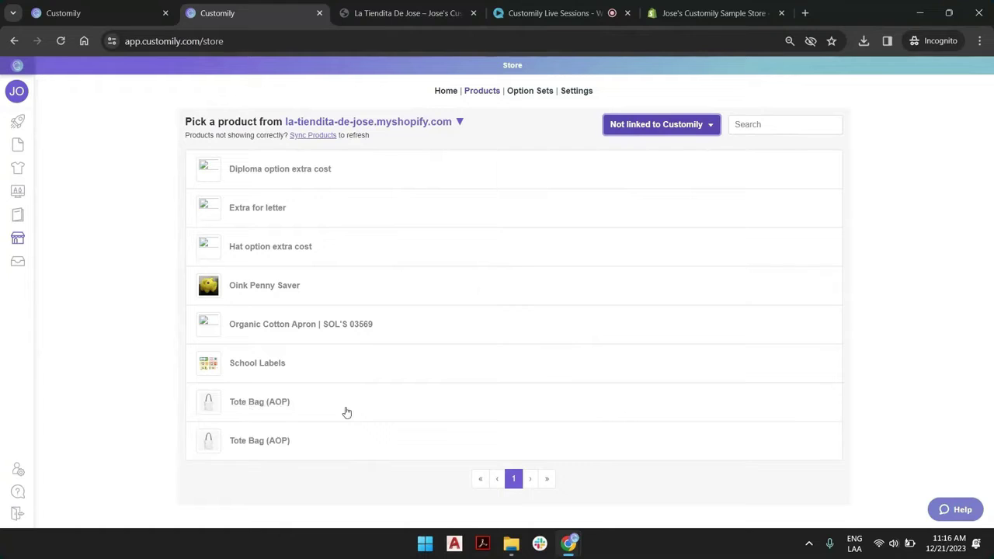
Step: Open Tote Bag (AOP) for linking, cancel the template picker, and return to the first Customily tab
click(345, 407)
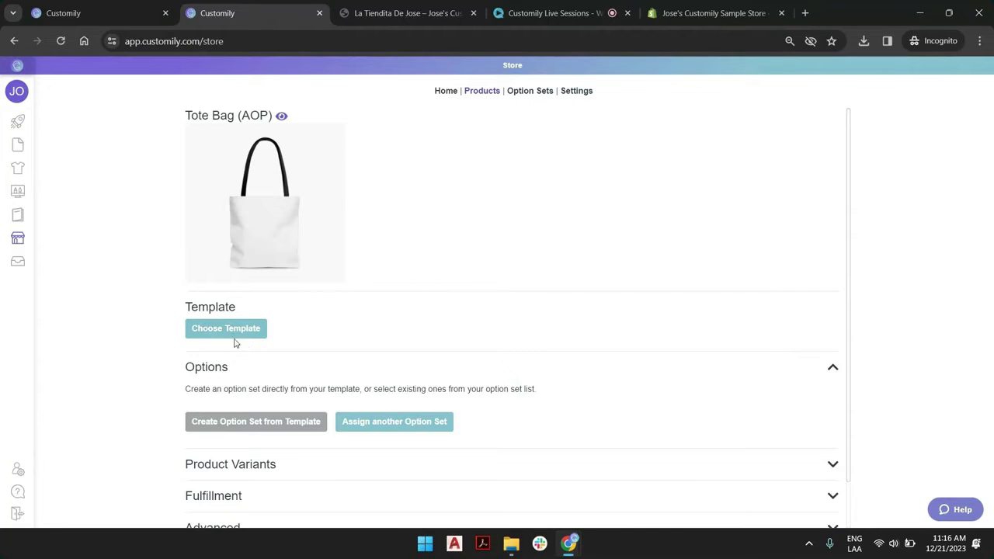
click(236, 332)
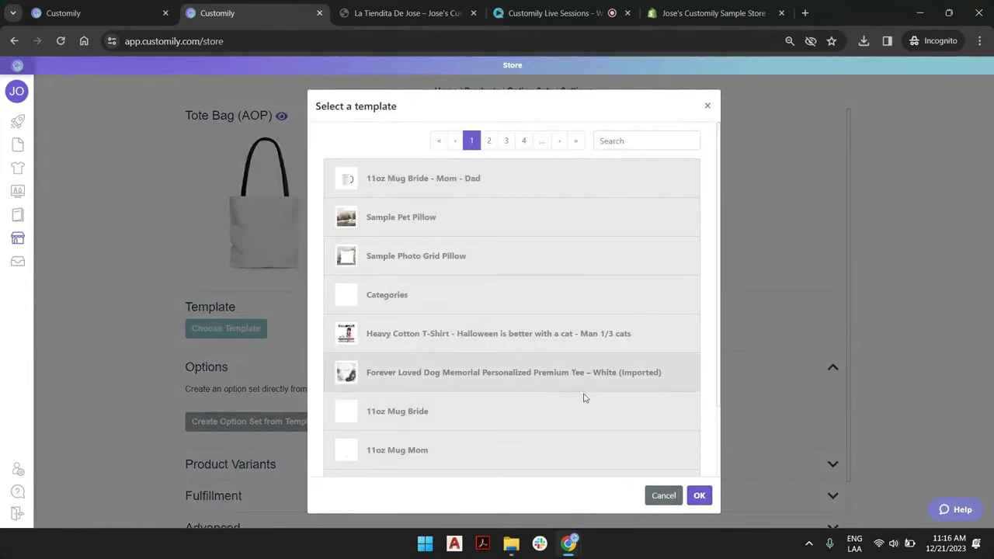
click(674, 502)
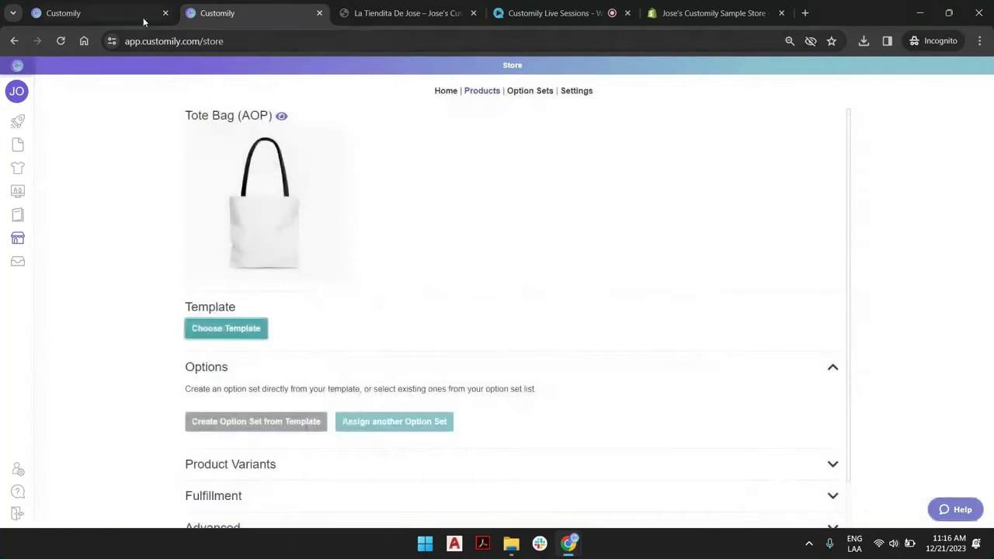
click(128, 17)
click(35, 191)
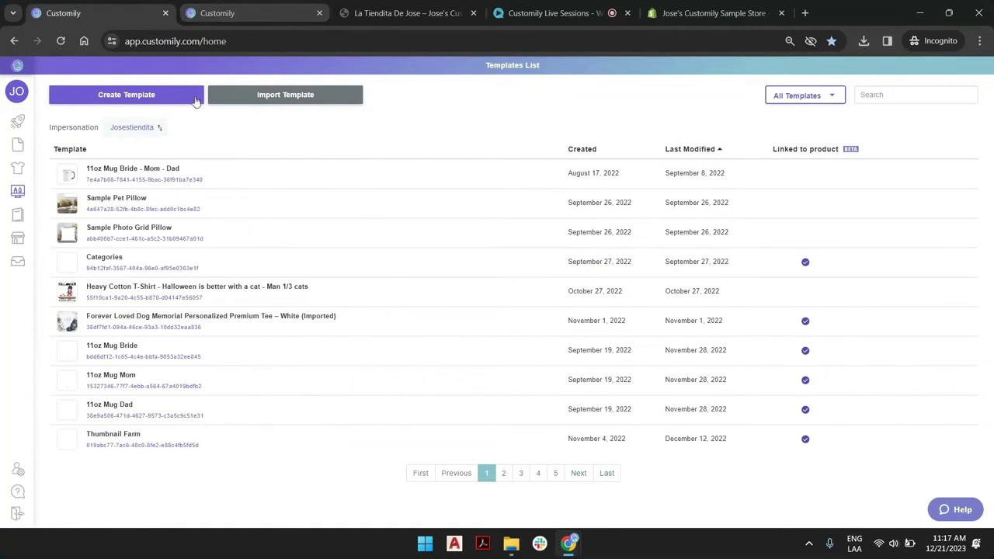
click(702, 152)
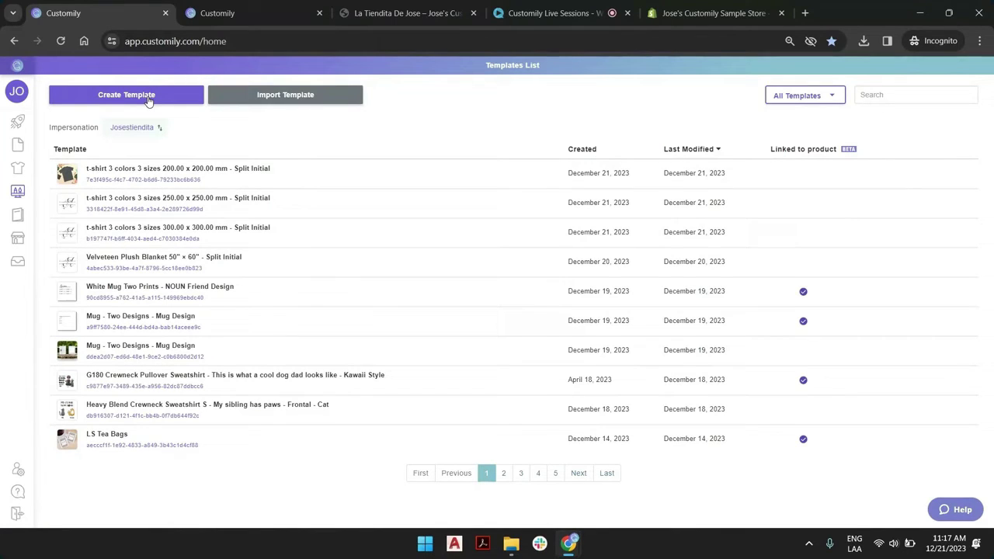
click(247, 8)
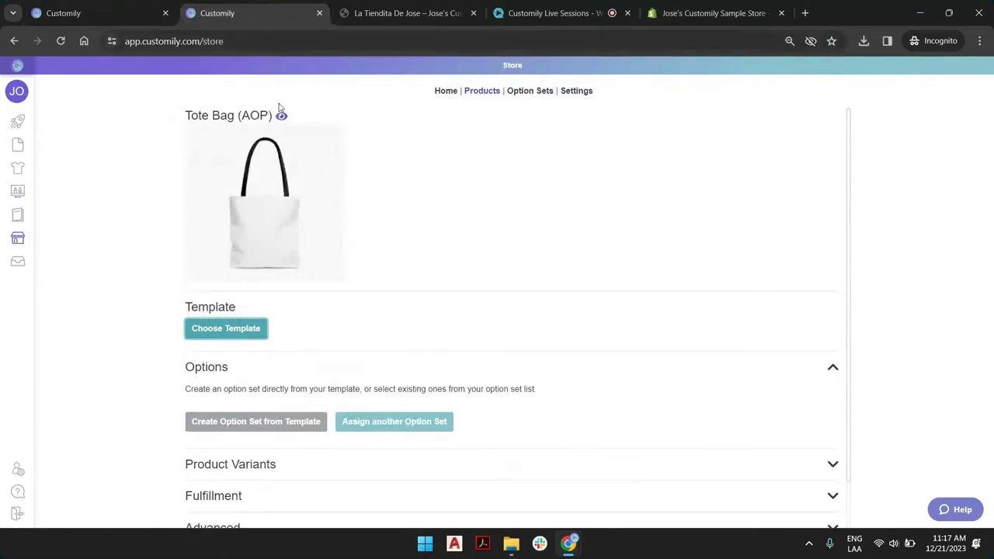
Step: Search templates for 'tot' and assign Tote Bag (AOP) - Flags AOP to the product
click(226, 328)
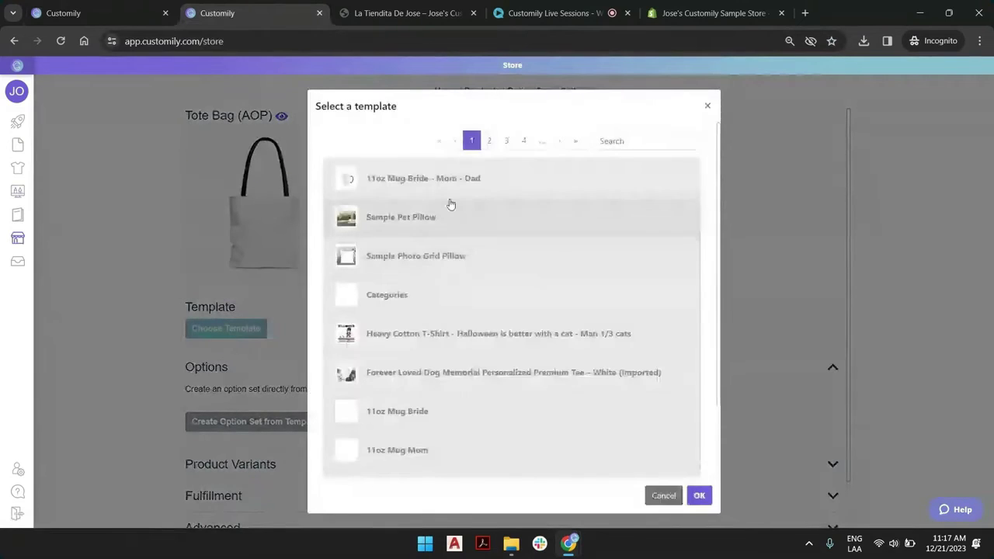
click(639, 140)
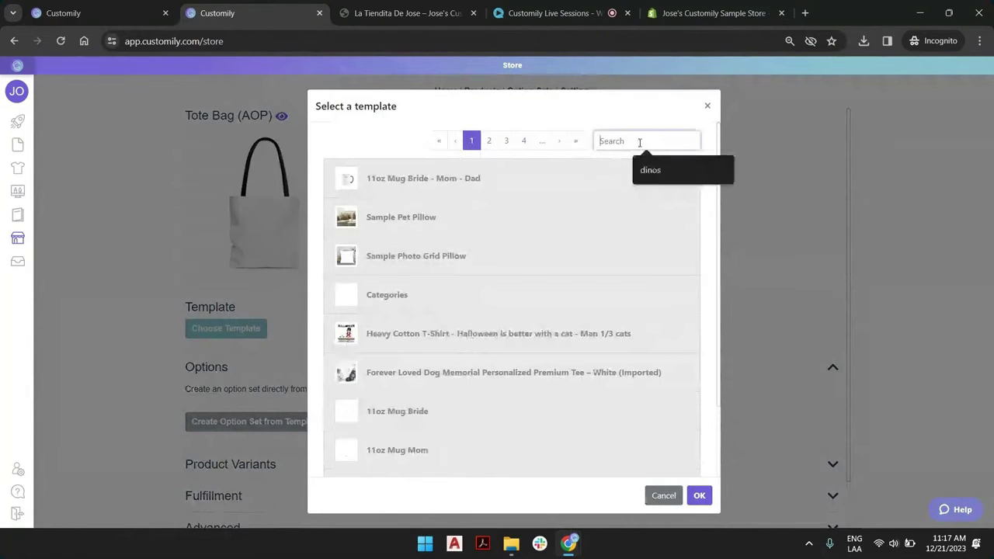
text(tote)
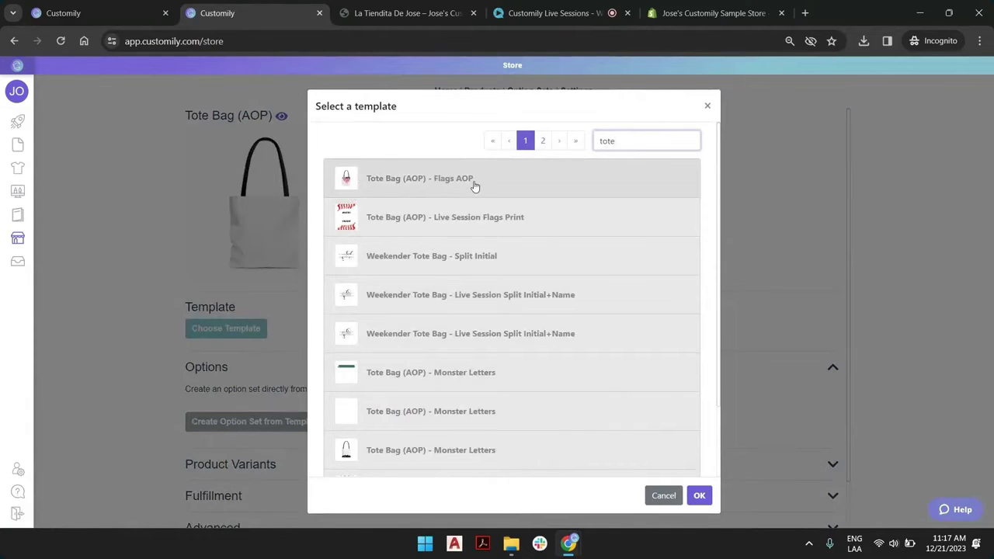
click(475, 186)
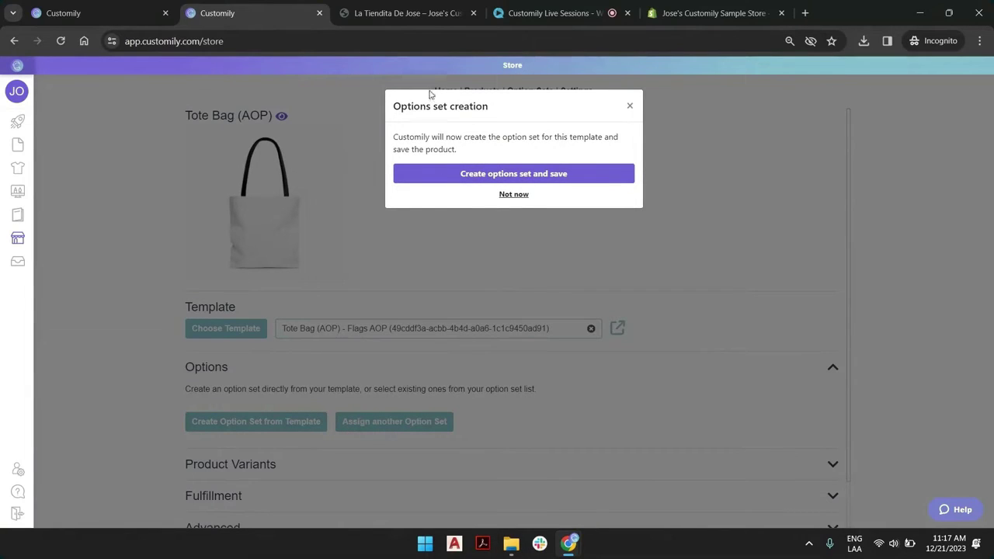
Step: Create the Flags AOP option set and save the Tote Bag (AOP) product
click(503, 178)
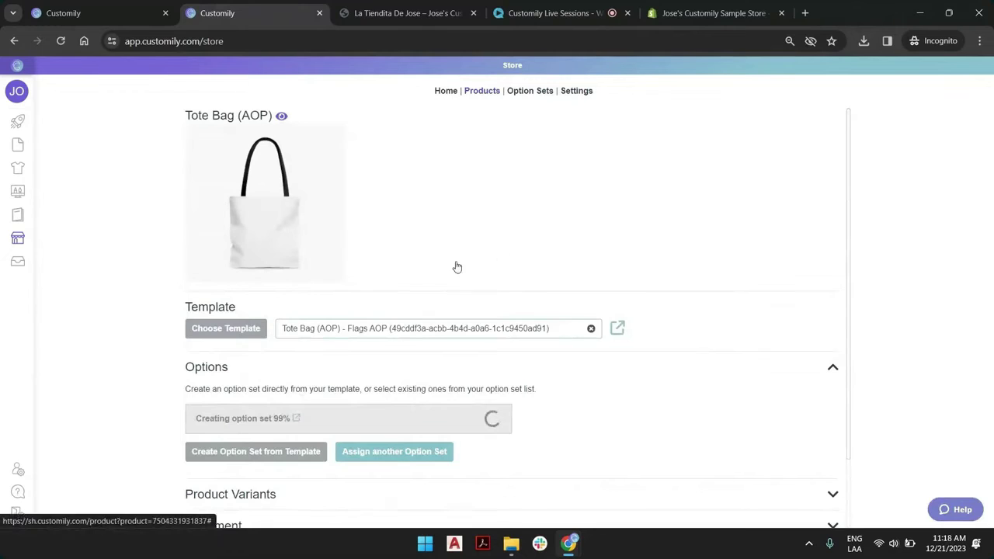
scroll(419, 271, down, 2)
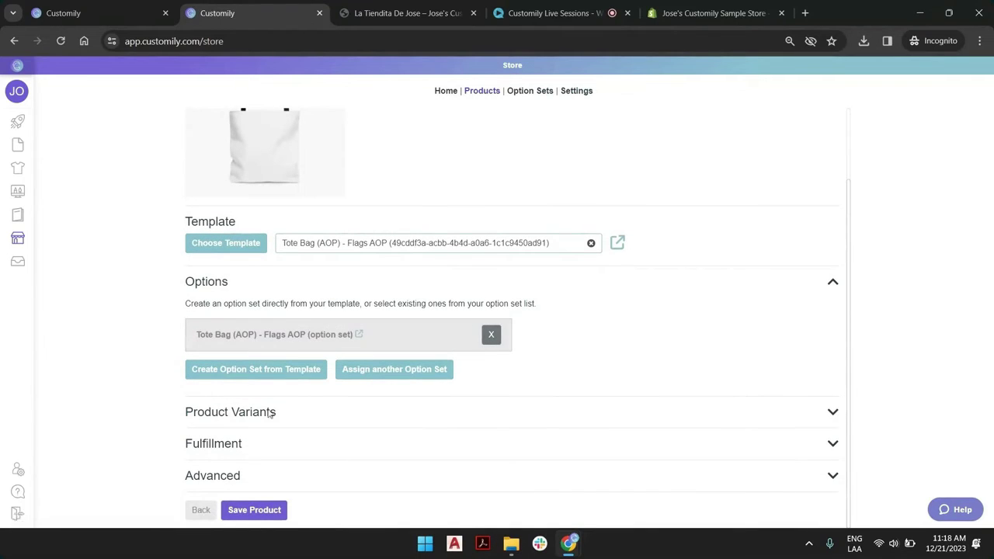
click(254, 510)
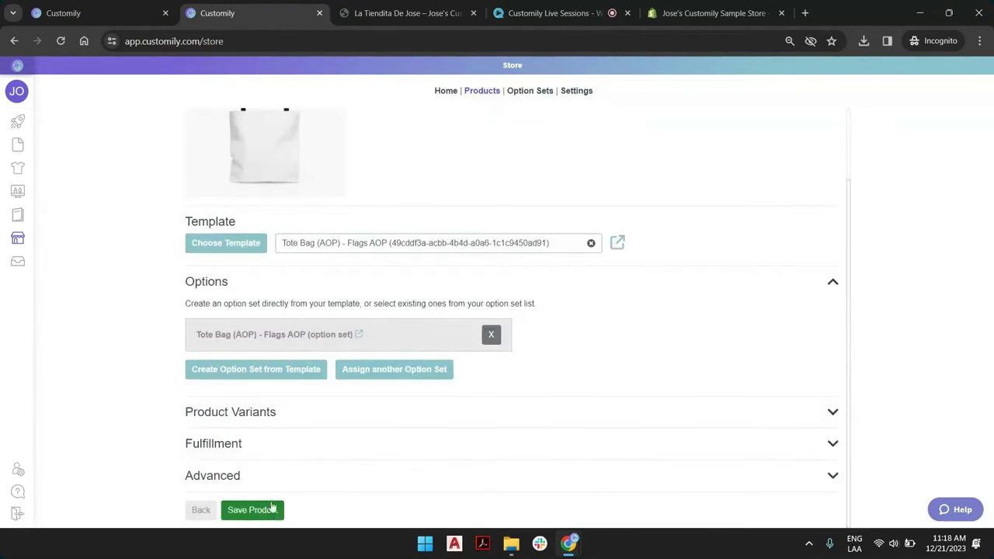
scroll(324, 264, up, 2)
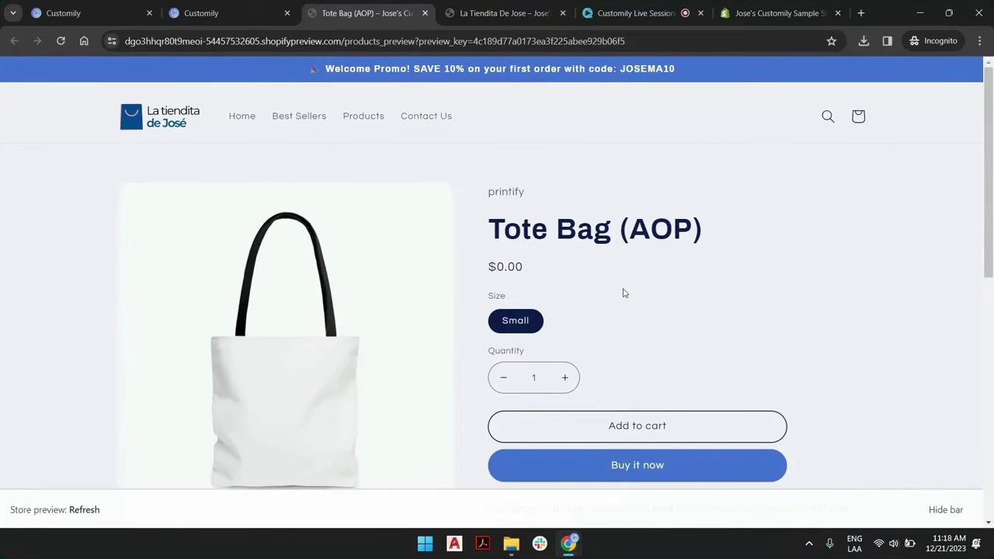
Step: Preview the first and third (wavy) Image Selection 1 flag designs on the storefront bag
click(961, 515)
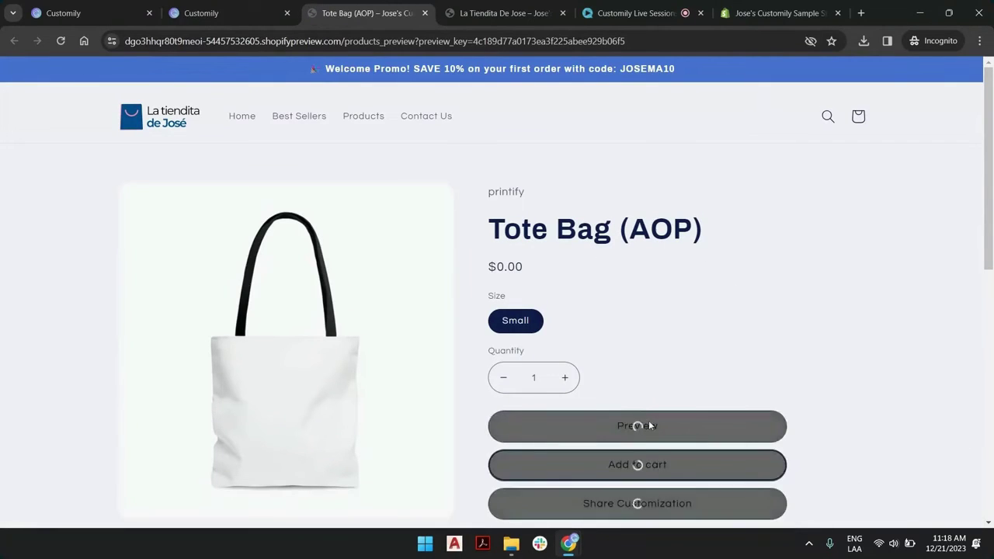
scroll(674, 278, down, 1)
scroll(674, 278, down, 1)
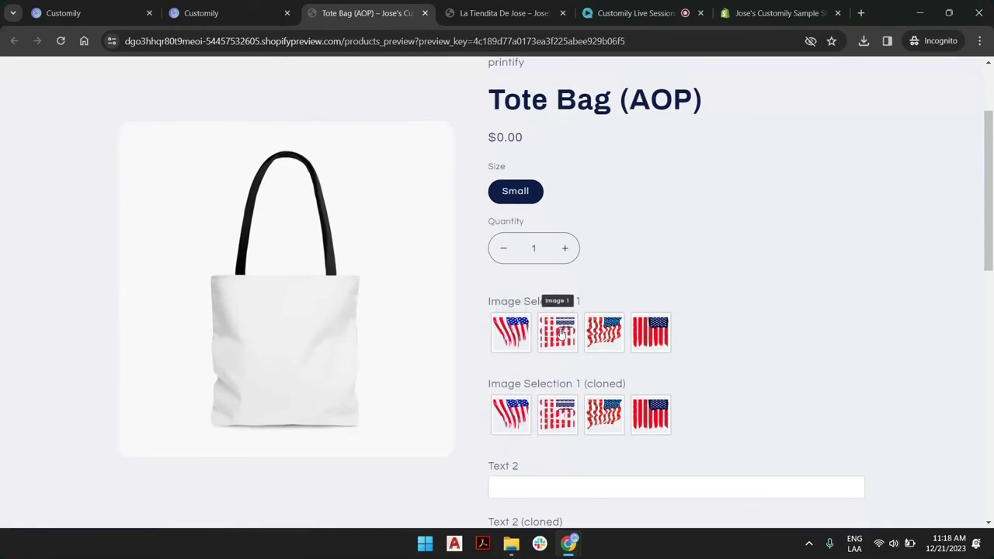
click(511, 333)
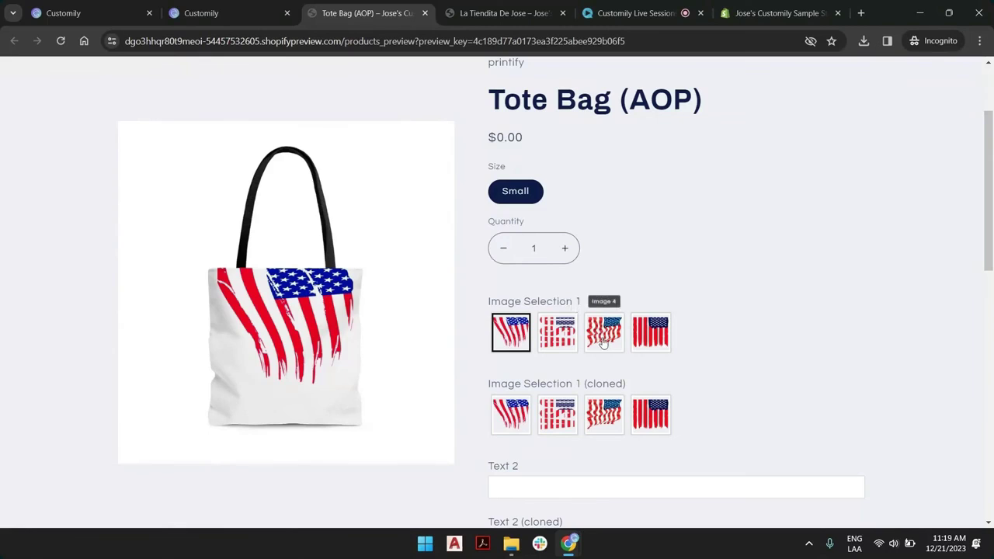
click(604, 342)
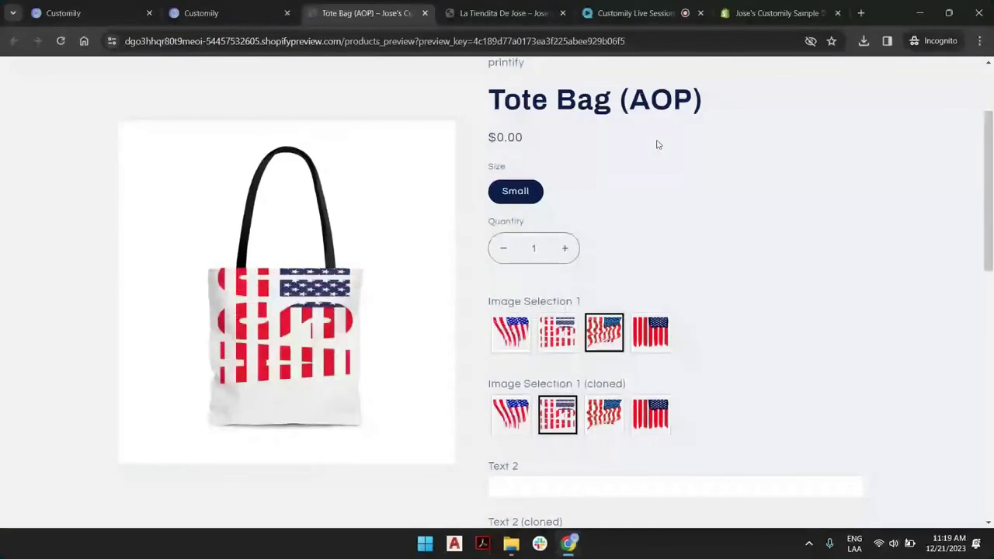
key(ctrl+shift+Tab)
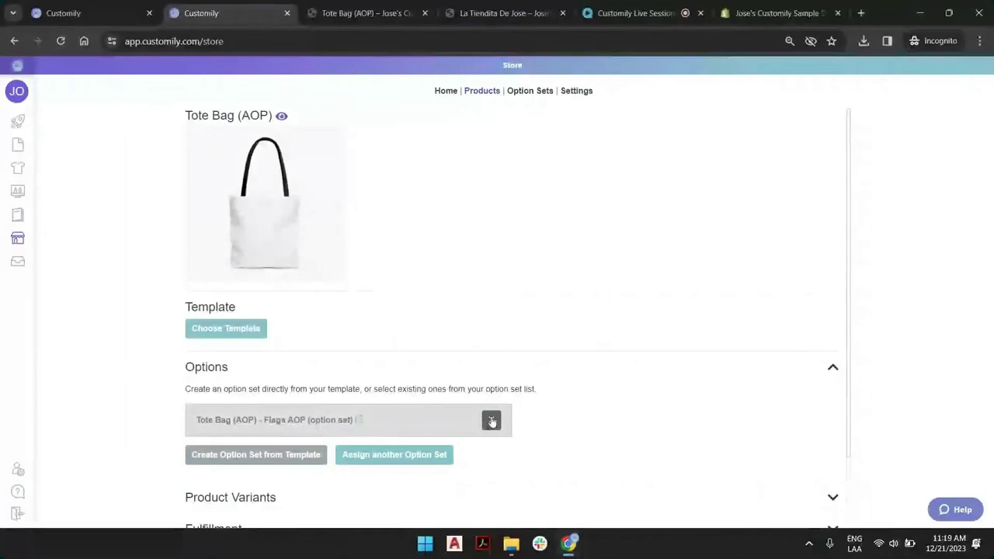
Step: Remove the Flags AOP option set, save the product, and reload the storefront preview
click(490, 420)
scroll(298, 433, down, 2)
click(252, 510)
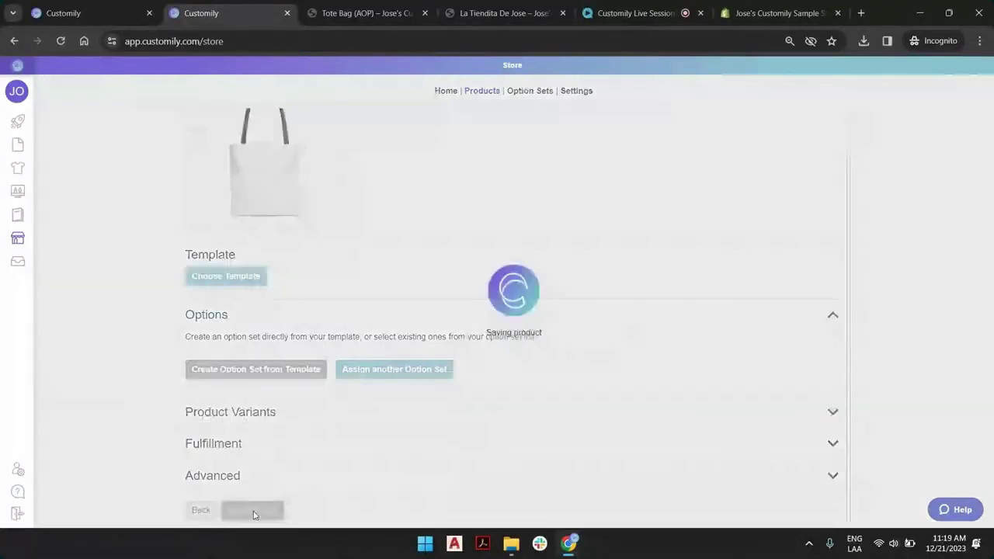
click(315, 18)
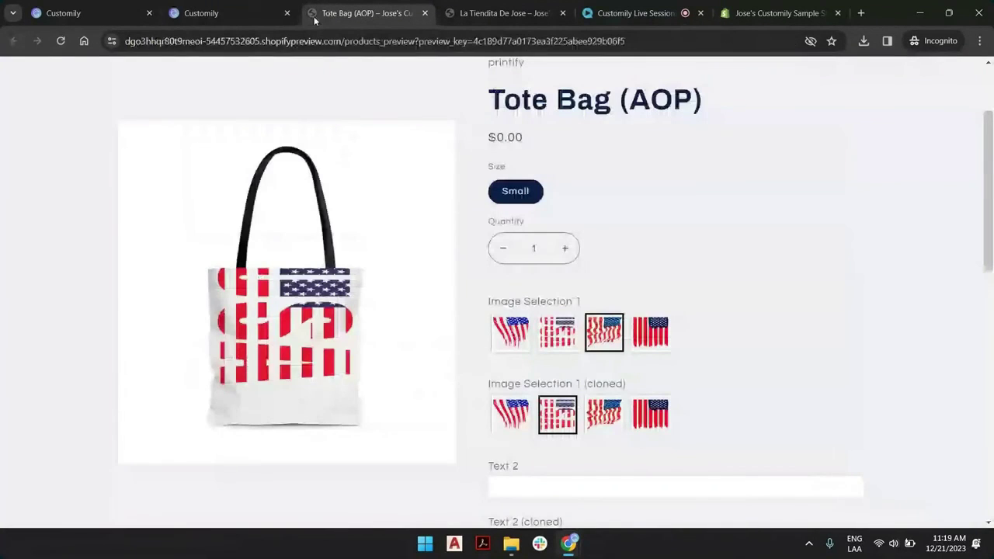
key(F5)
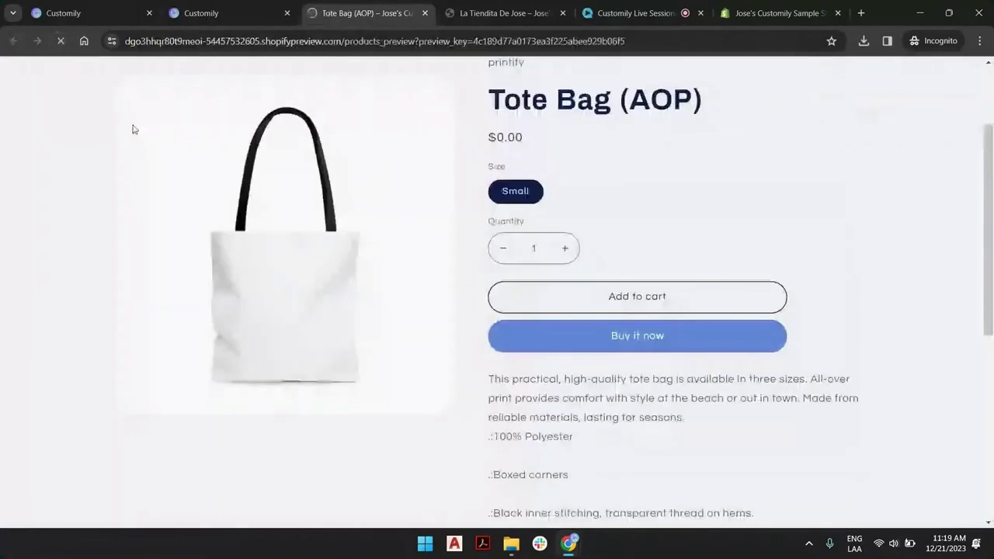